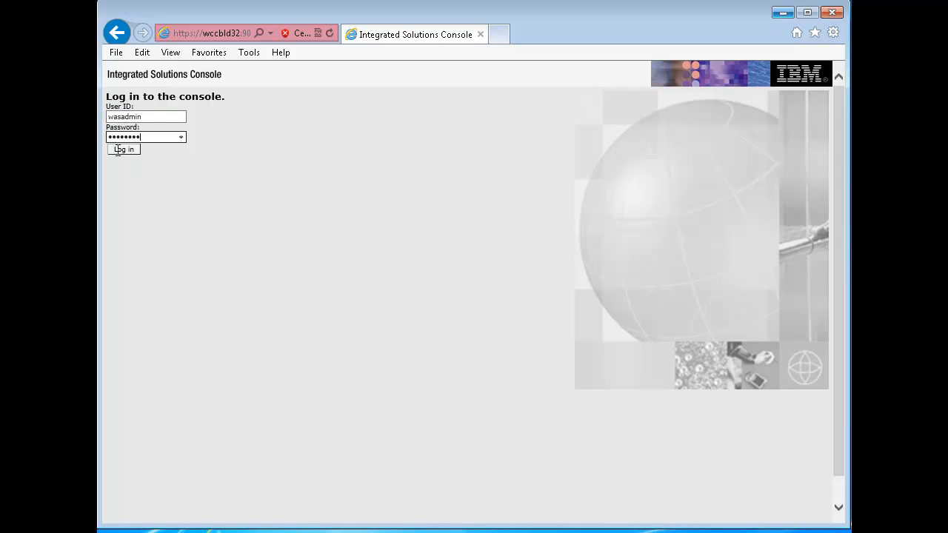
# - Log in to the console and open the J2C authentication data of the Java Authentication and Authorization Service in Global security
pyautogui.click(122, 152)
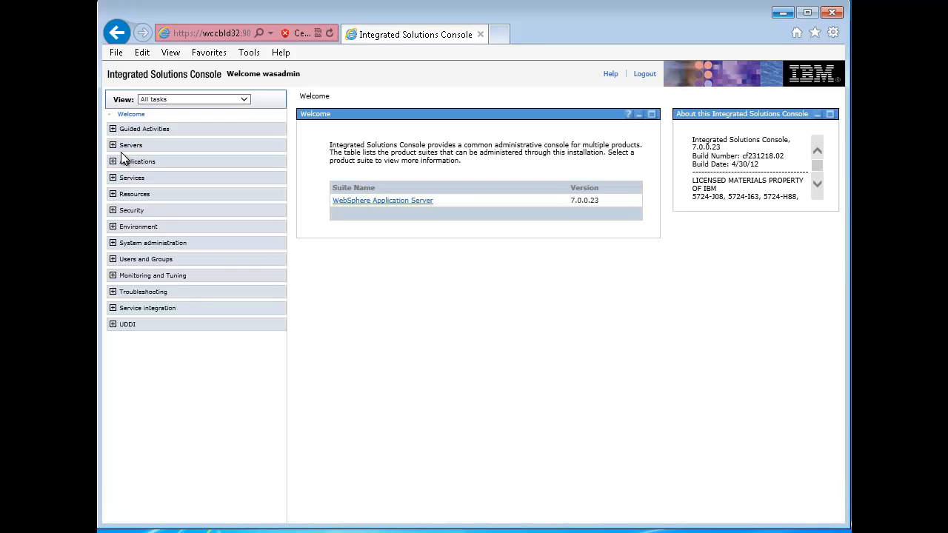
pyautogui.click(113, 211)
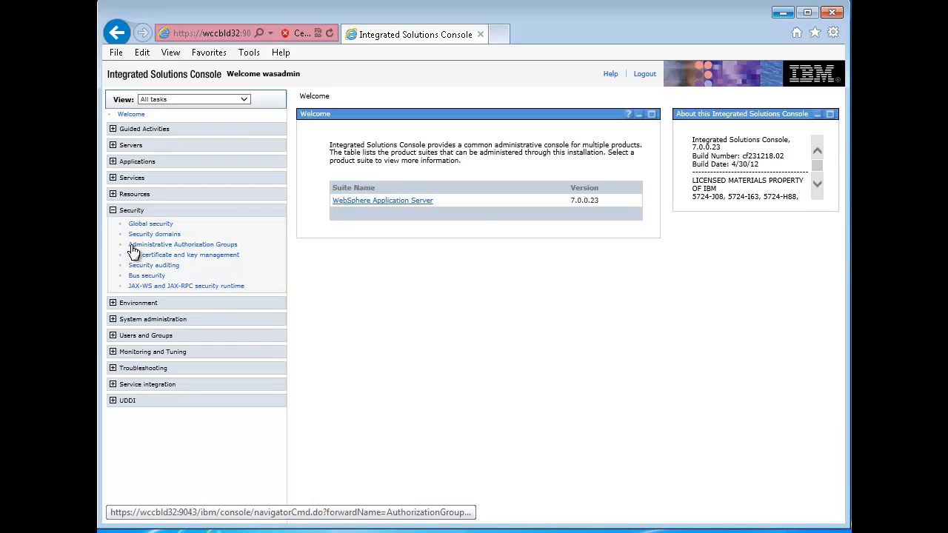
pyautogui.click(150, 223)
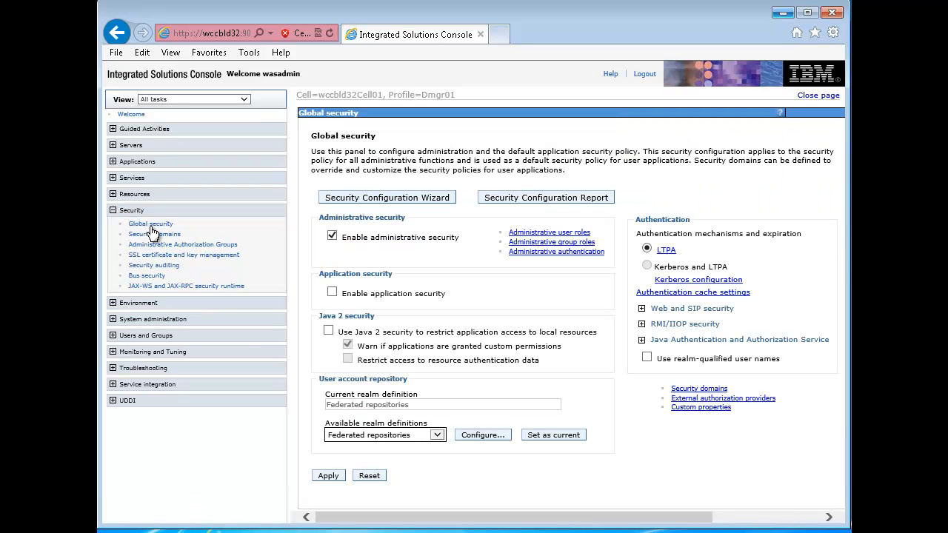
pyautogui.click(642, 341)
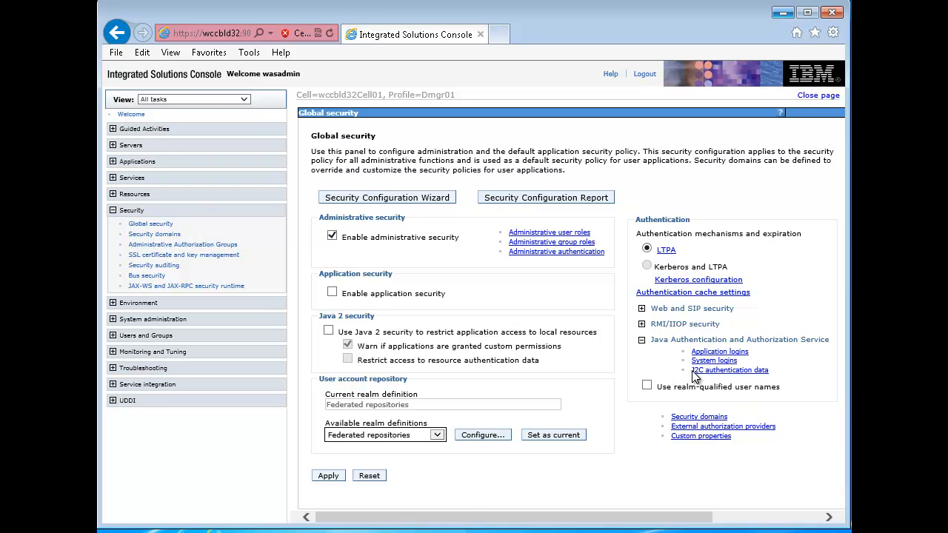
pyautogui.click(726, 371)
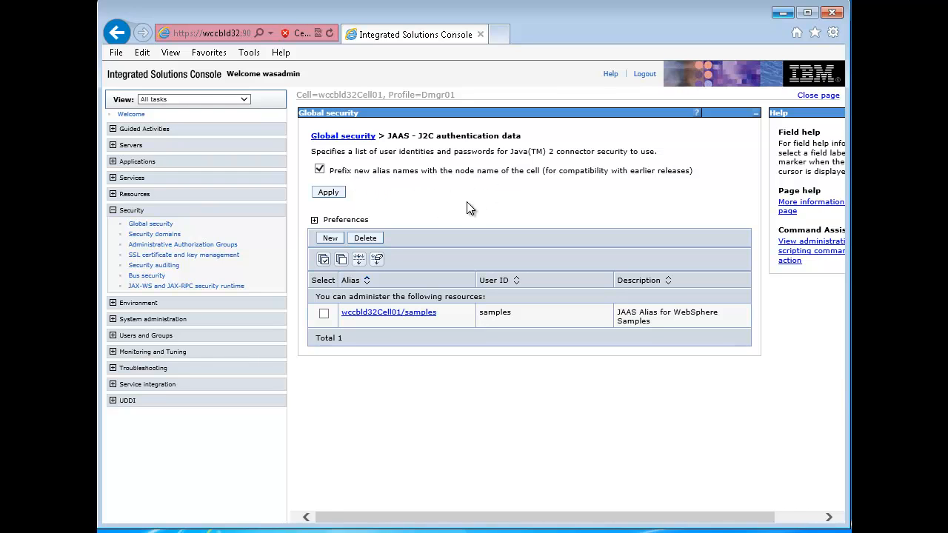
# - Start a new J2C authentication entry with the alias db2alias and the user ID db2admin
pyautogui.click(330, 239)
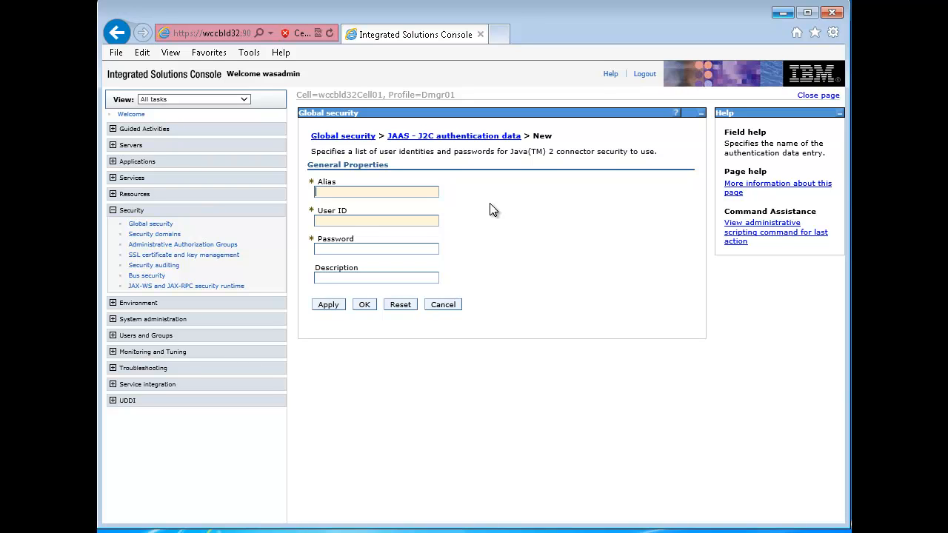
pyautogui.write('db2alias')
pyautogui.click(397, 218)
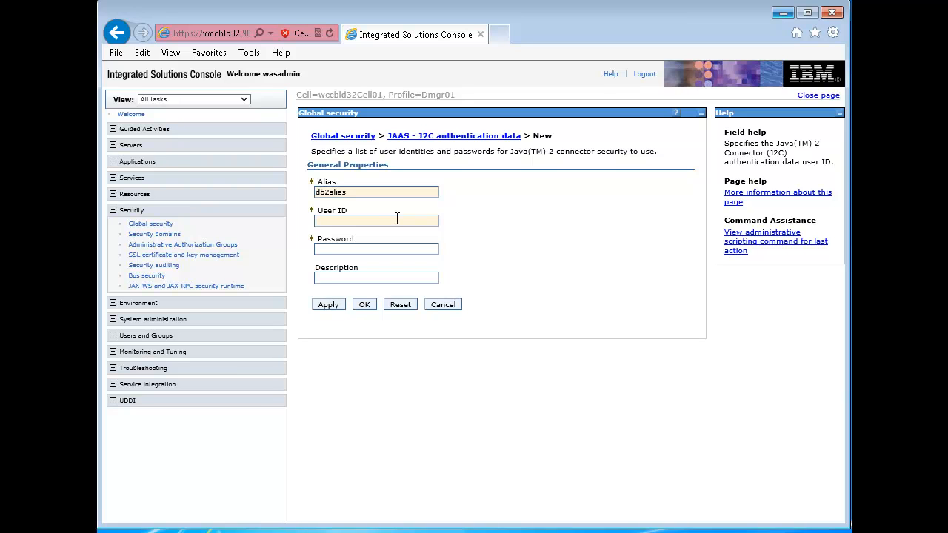
pyautogui.write('db2admin')
pyautogui.press('Tab')
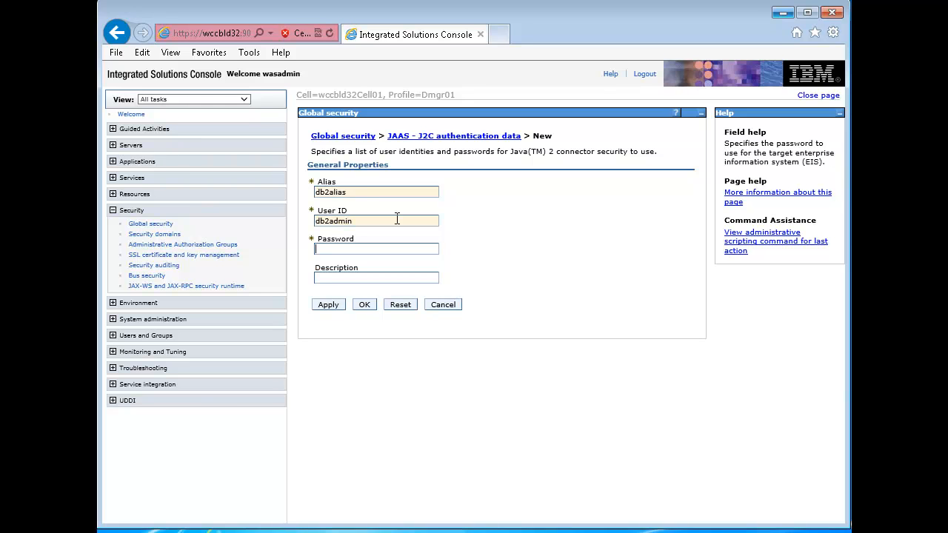
pyautogui.write('db2admin')
# - Enter the account password for the authentication entry, submit it and save the changes to the master configuration
pyautogui.click(367, 303)
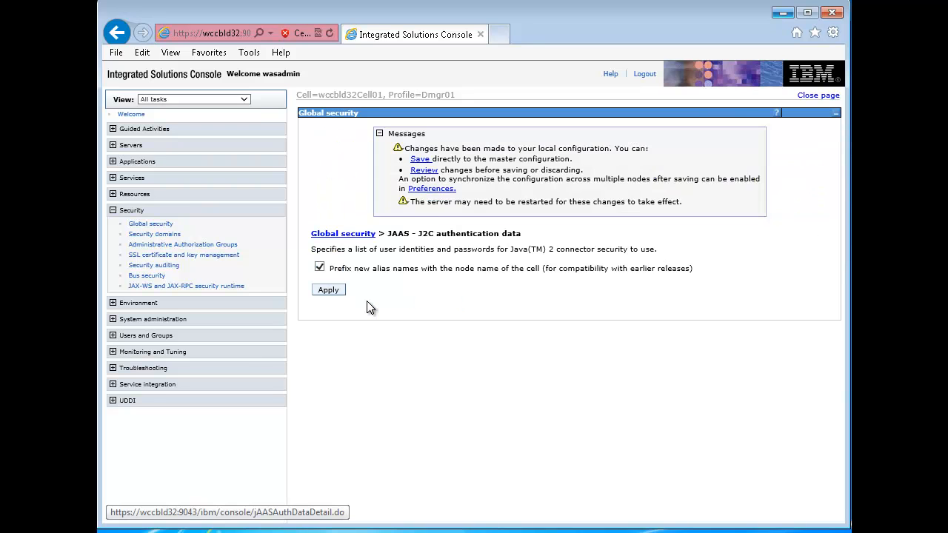
pyautogui.click(408, 161)
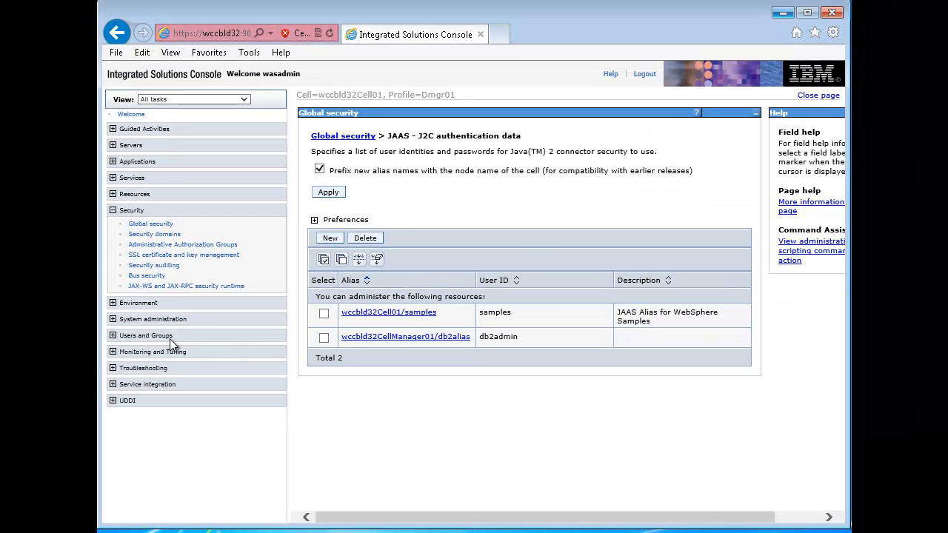
# - Start a new JDBC provider with database type DB2, provider type DB2 Universal JDBC Driver Provider and implementation type XA data source
pyautogui.click(112, 194)
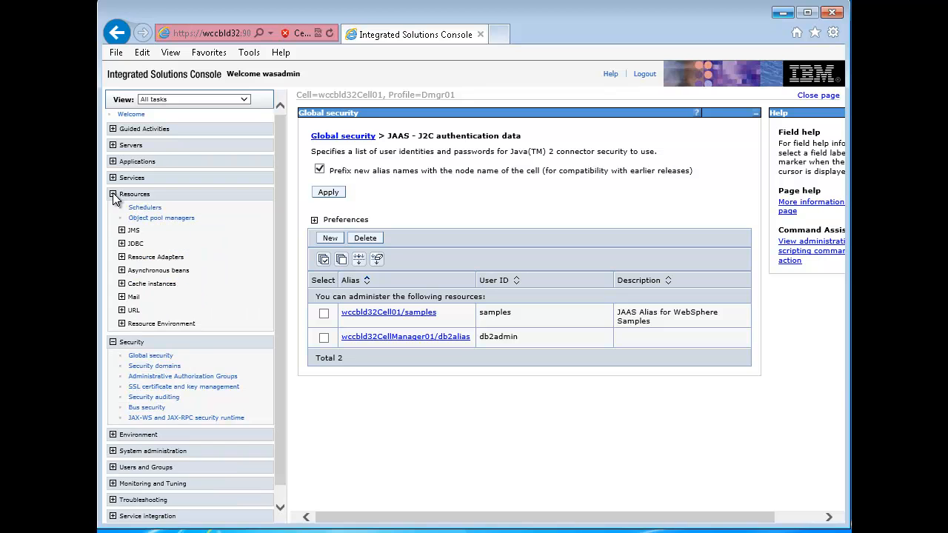
pyautogui.click(121, 245)
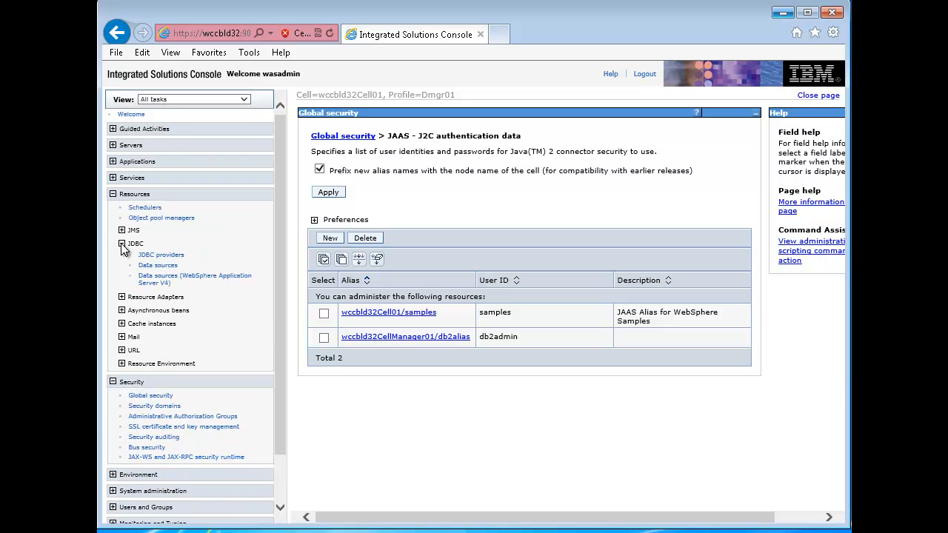
pyautogui.click(163, 256)
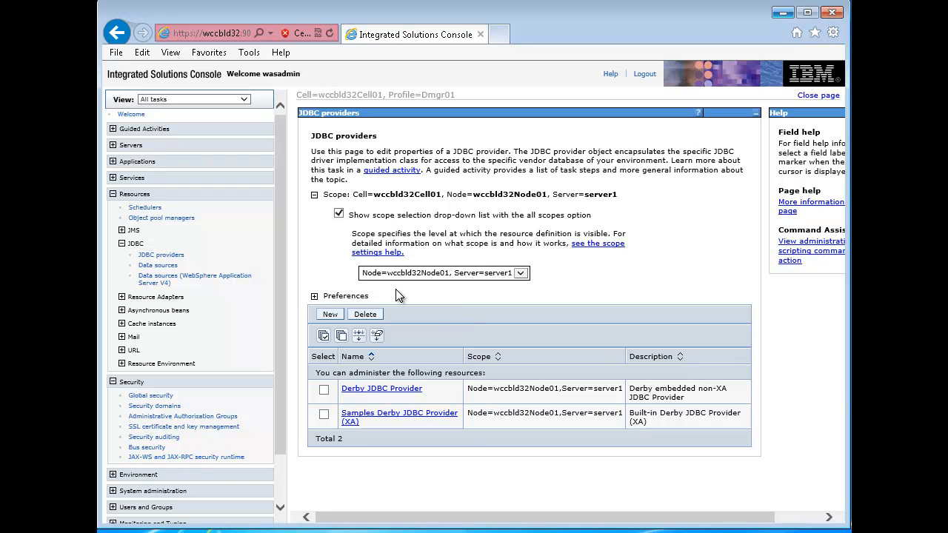
pyautogui.click(330, 315)
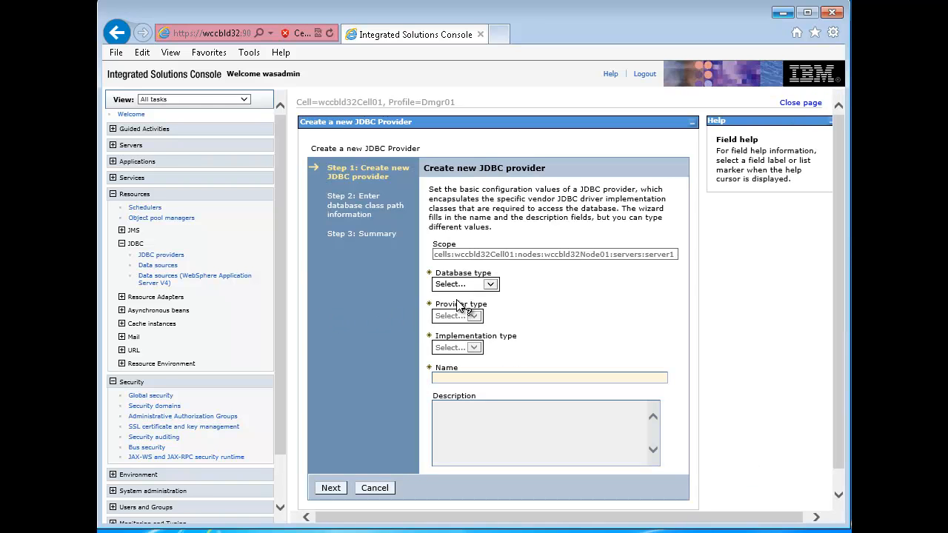
pyautogui.click(492, 285)
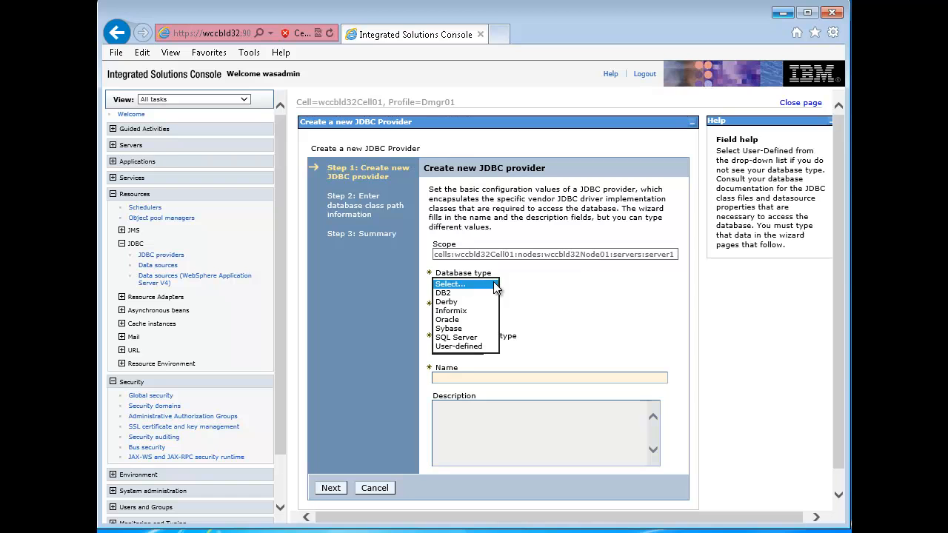
pyautogui.click(444, 292)
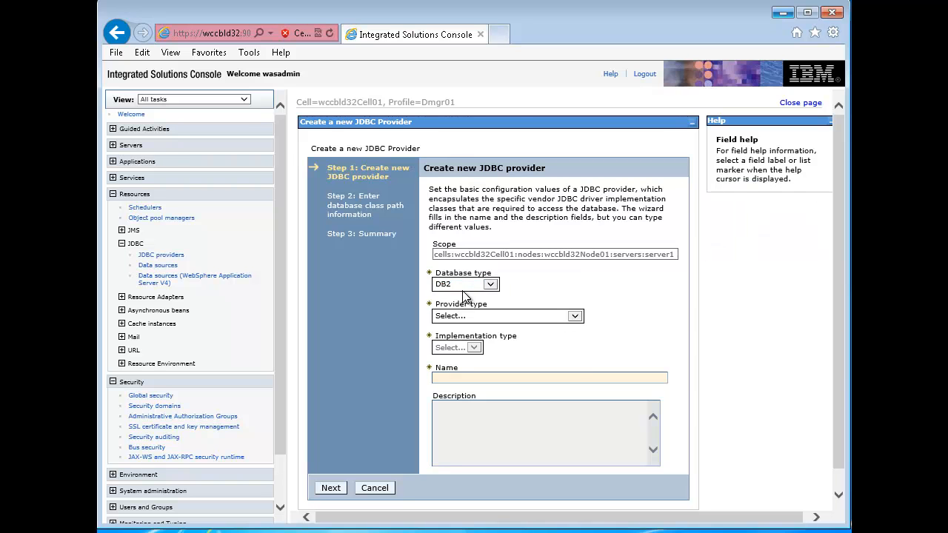
pyautogui.click(580, 315)
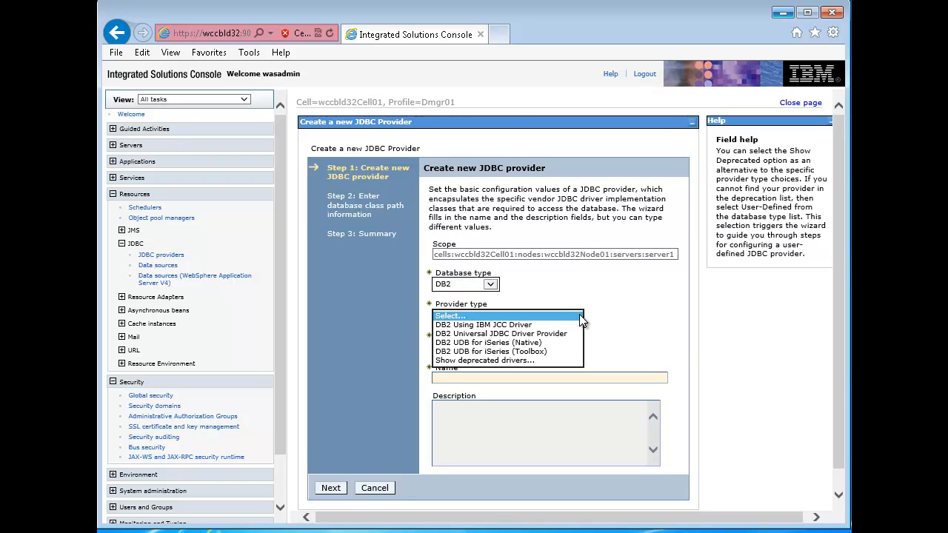
pyautogui.click(508, 335)
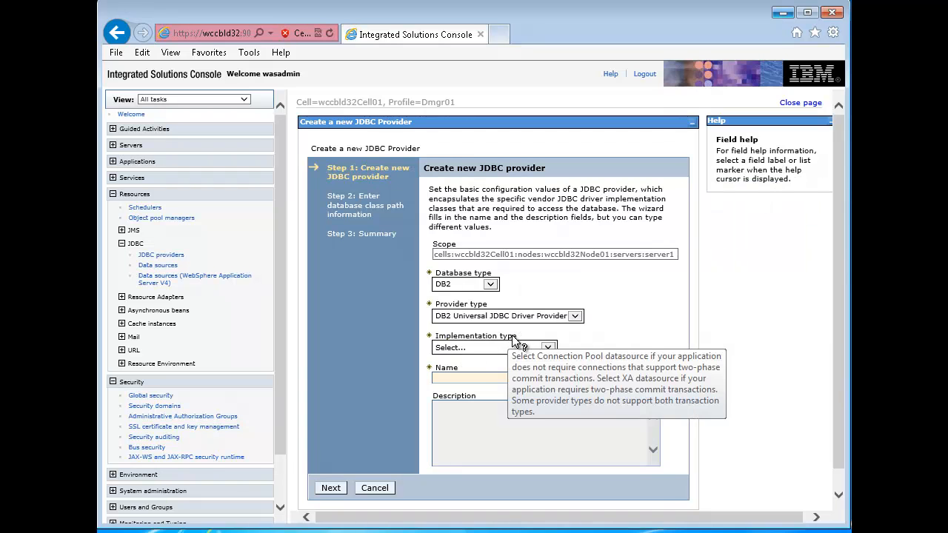
pyautogui.click(549, 351)
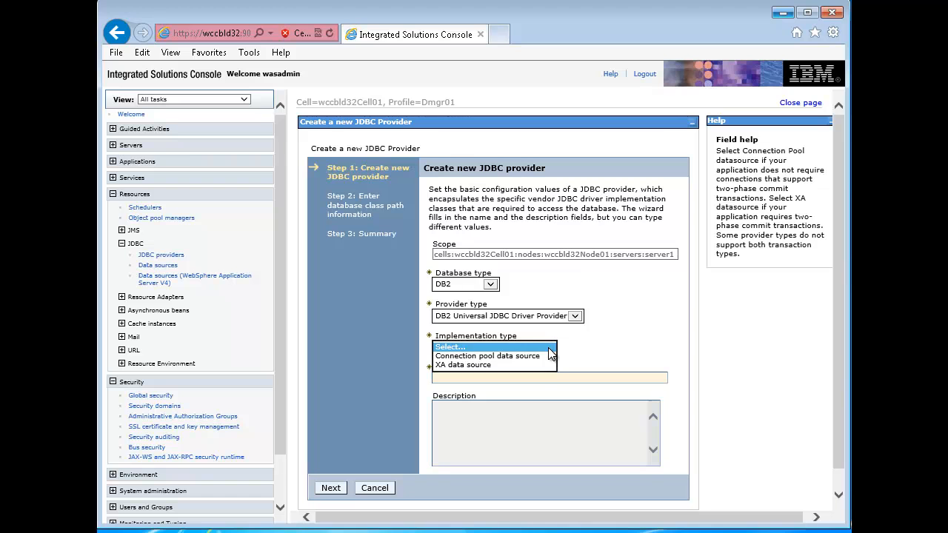
pyautogui.click(482, 365)
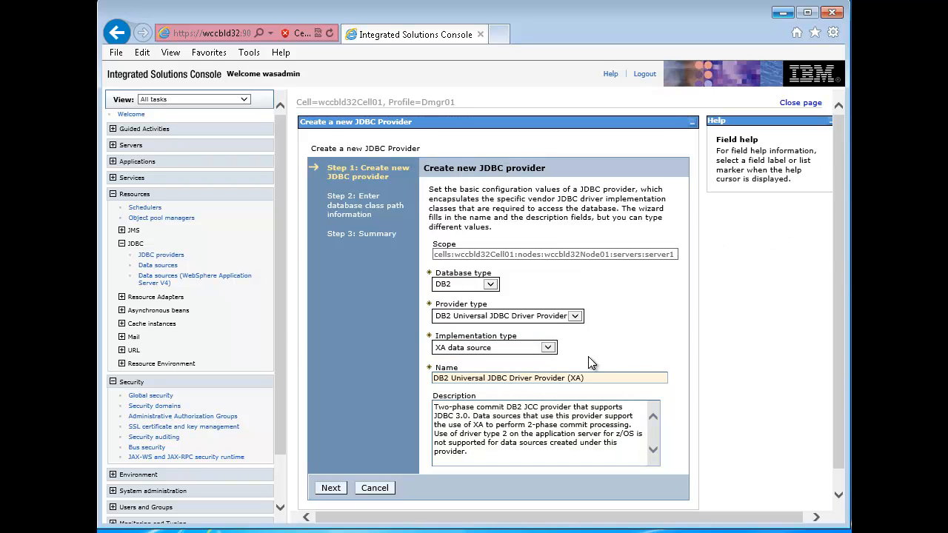
# - Accept the prefilled class path and native library directories and finish creating the JDBC provider
pyautogui.click(330, 489)
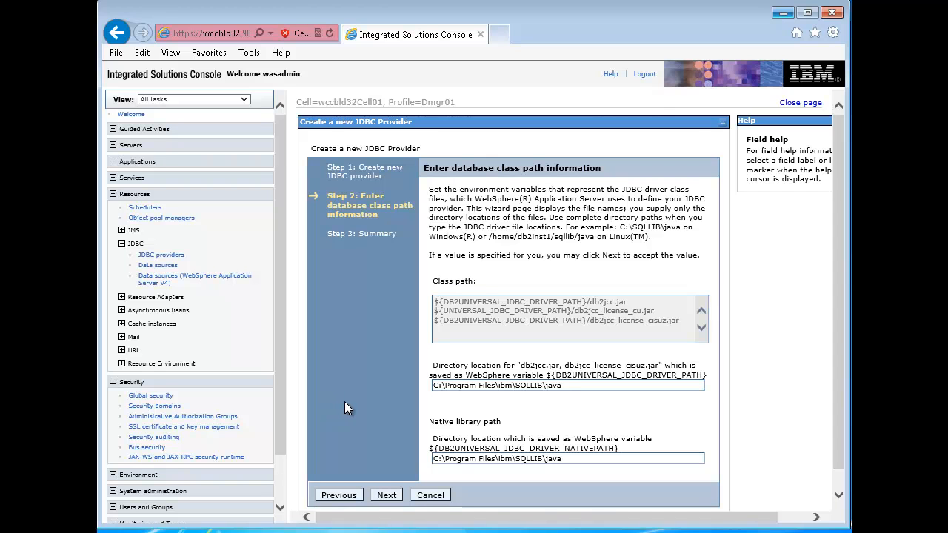
pyautogui.click(387, 494)
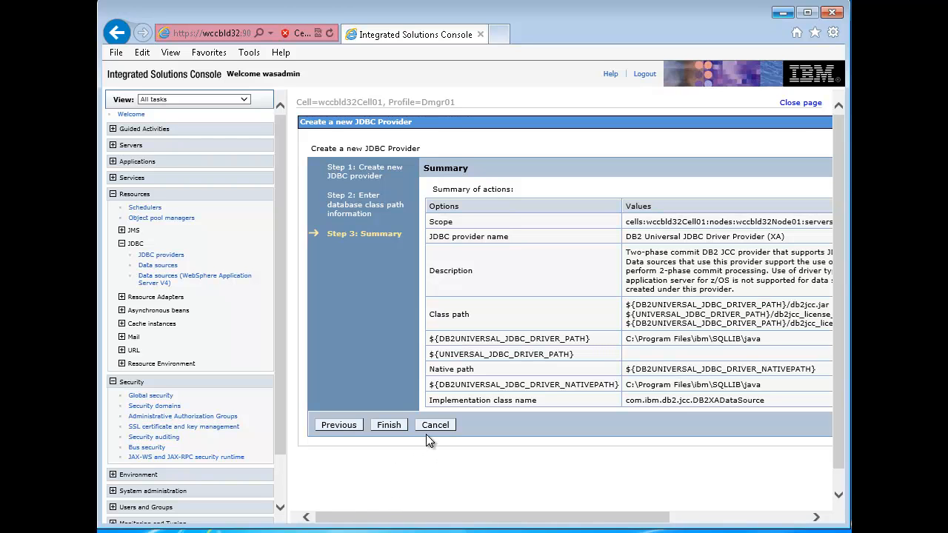
pyautogui.click(389, 425)
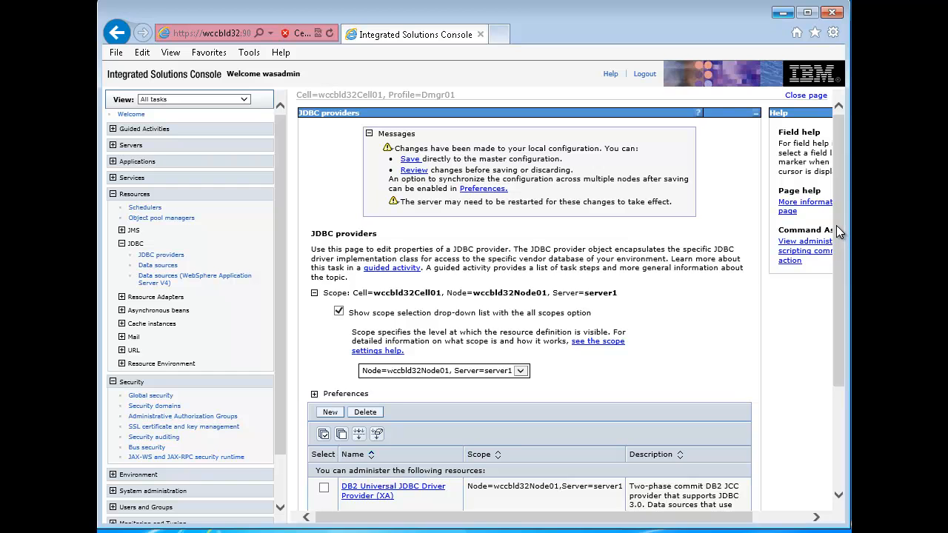
pyautogui.scroll(-2, 837, 227)
pyautogui.scroll(-1, 834, 229)
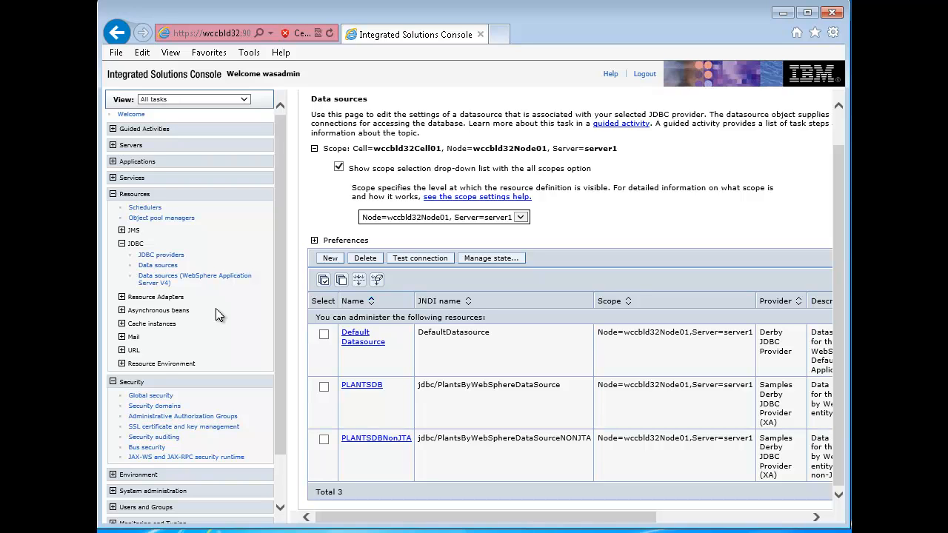
# - Start a new JDBC data source at the server1 scope and name it DB2 Datasource
pyautogui.click(159, 266)
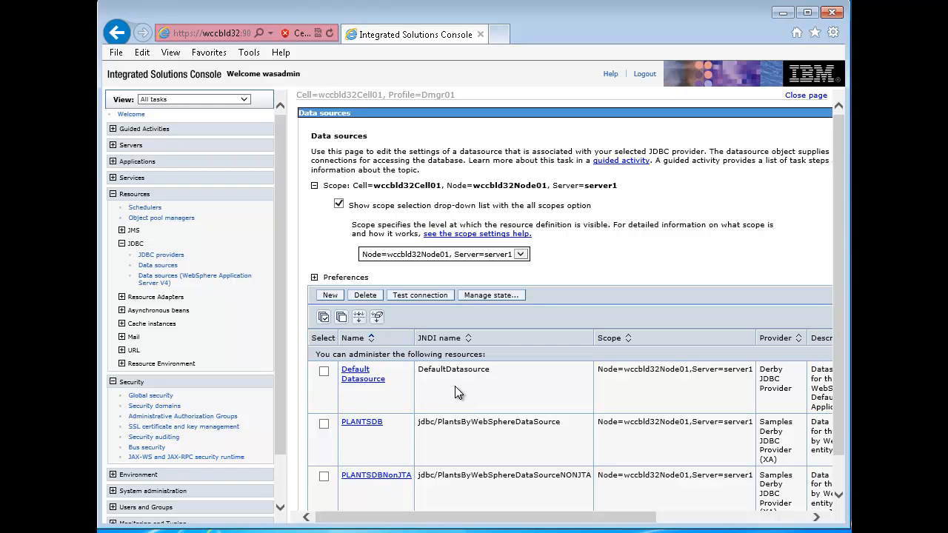
pyautogui.click(331, 294)
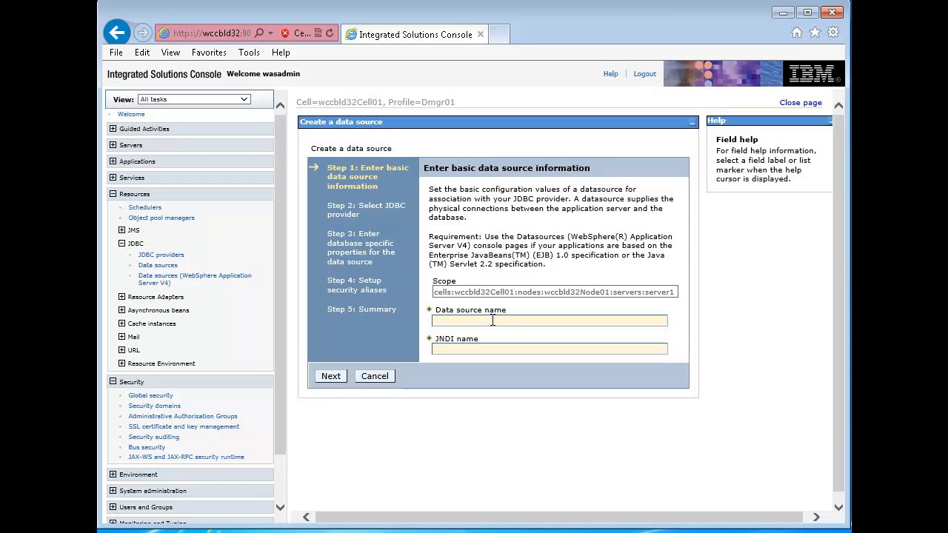
pyautogui.click(493, 320)
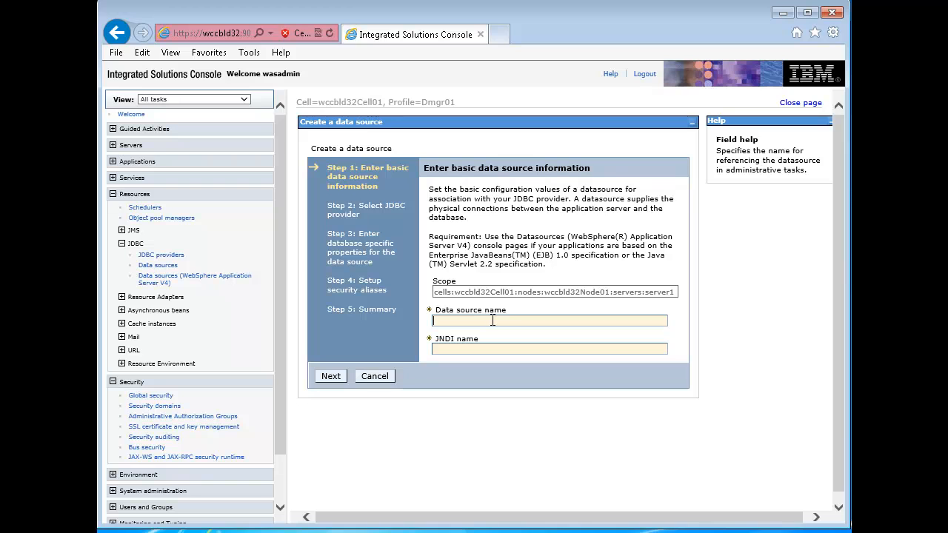
pyautogui.write('DB2 Datasource')
pyautogui.press('Tab')
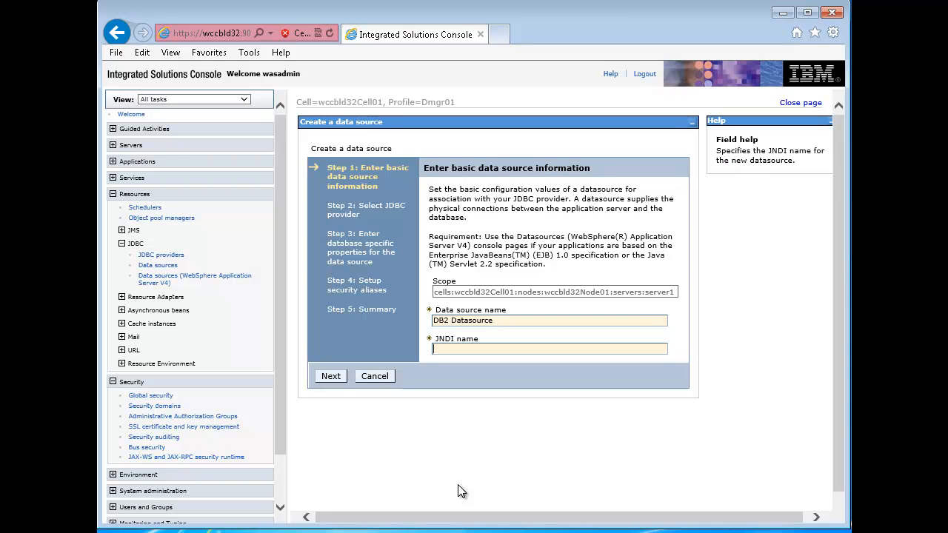
# - Set the data source's JNDI name to DB2Datasource and proceed to the JDBC provider selection
pyautogui.write('DB2Datasource')
pyautogui.click(333, 377)
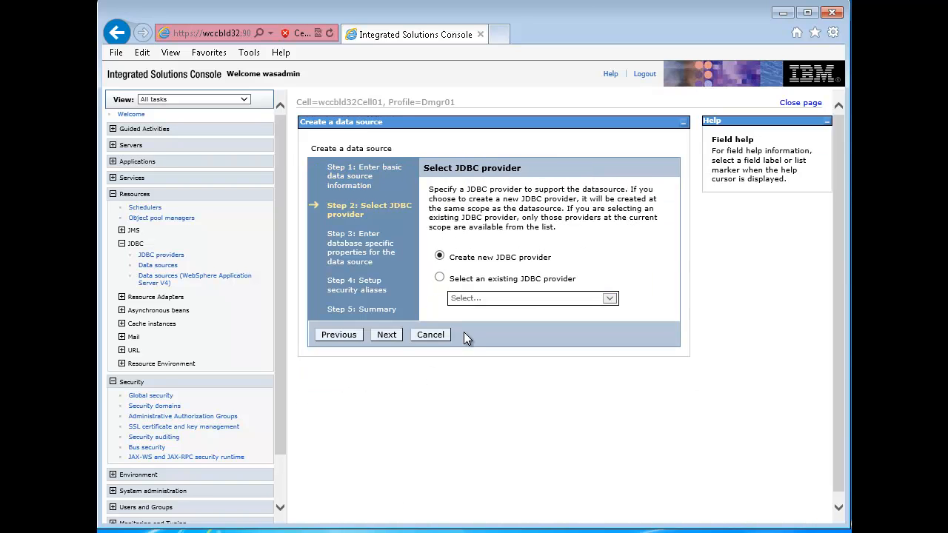
# - Assign the existing DB2 Universal JDBC Driver Provider (XA) to the data source and proceed to its database properties
pyautogui.click(439, 277)
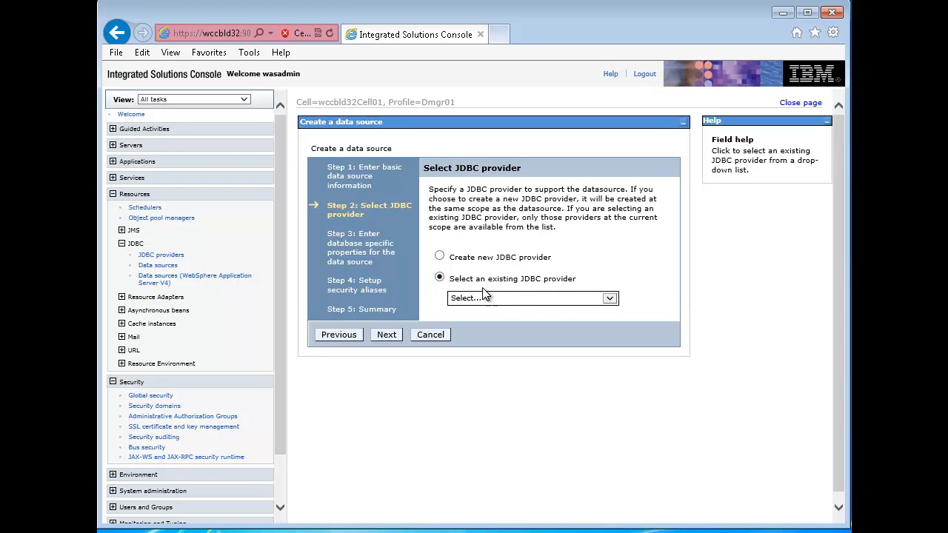
pyautogui.click(610, 298)
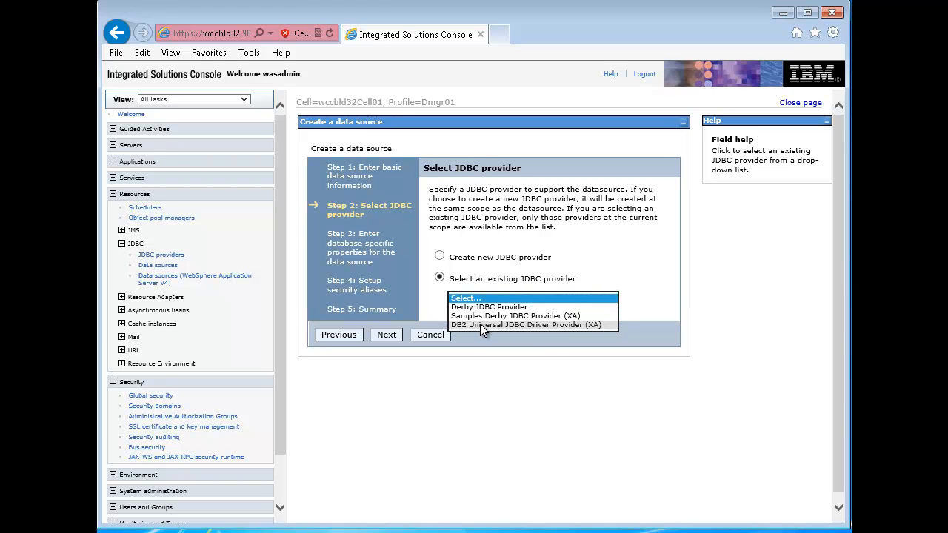
pyautogui.click(558, 325)
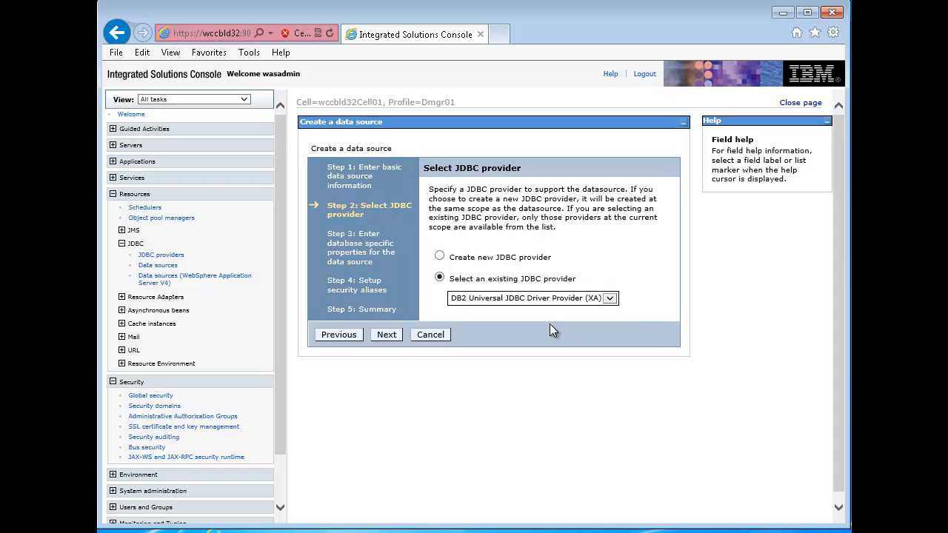
pyautogui.click(387, 336)
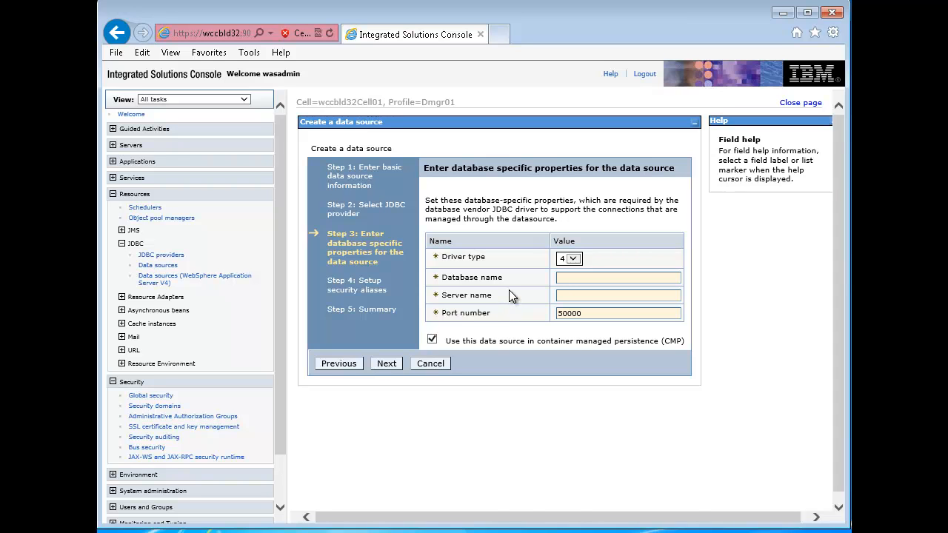
# - Set the database name to SAMPLE and the server name to wccbld32.dub.usoh.ibm.com, and proceed to the security aliases
pyautogui.click(582, 278)
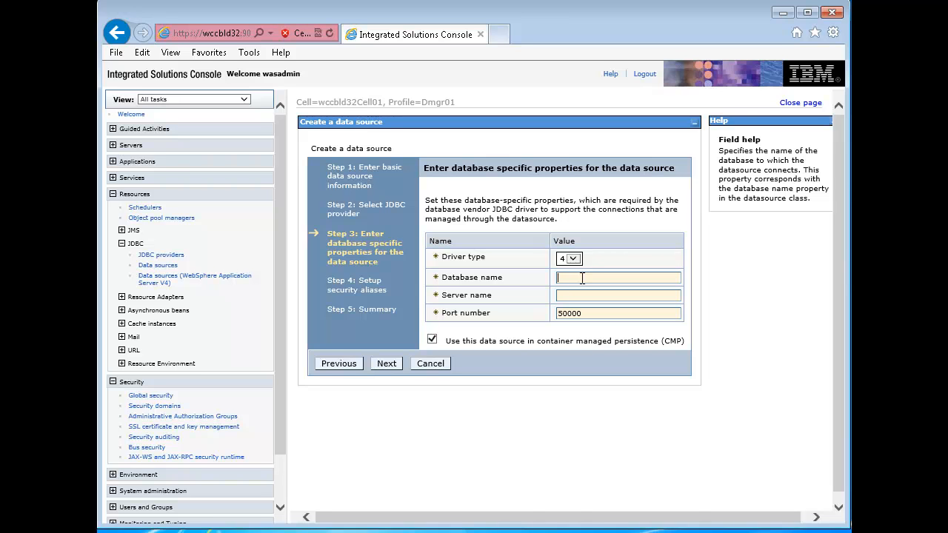
pyautogui.write('SAMPLE')
pyautogui.click(583, 294)
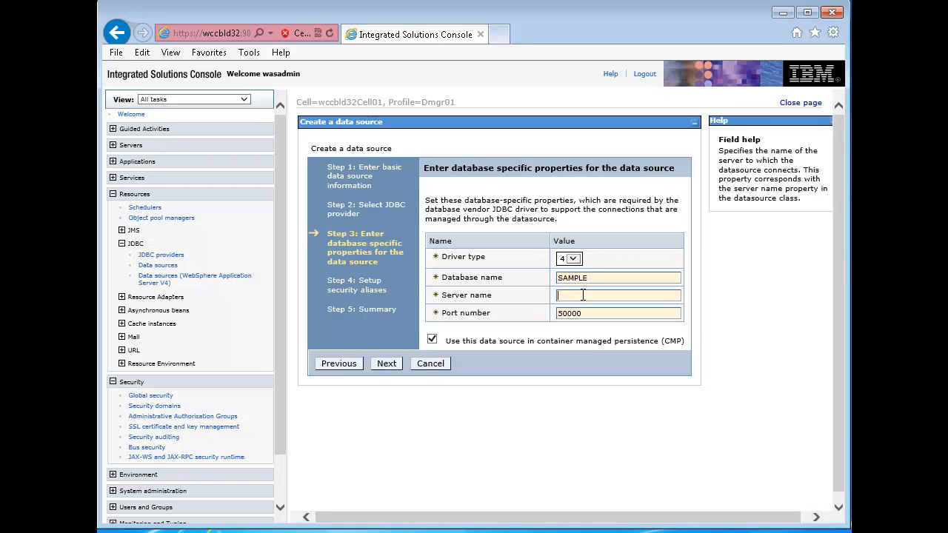
pyautogui.write('wccbld32.dub.usoh.ibm.com')
pyautogui.click(386, 363)
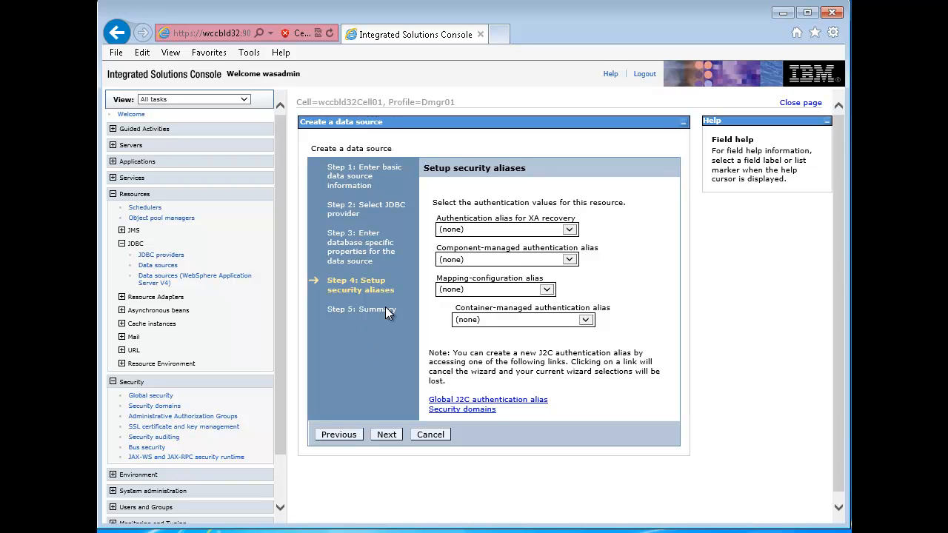
# - Assign wccbld32CellManager01/db2alias as the XA recovery, component-managed and container-managed authentication alias, and proceed to the summary
pyautogui.click(570, 231)
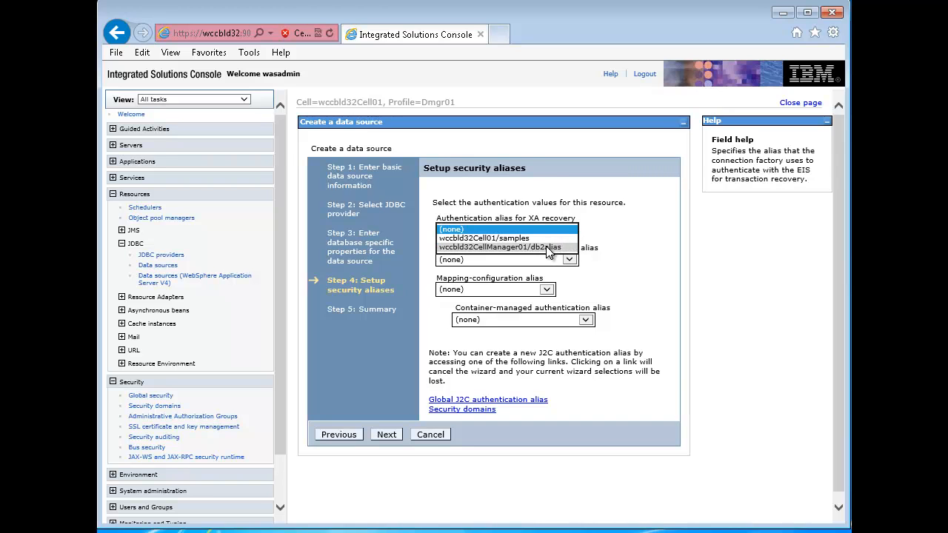
pyautogui.click(549, 247)
pyautogui.click(573, 262)
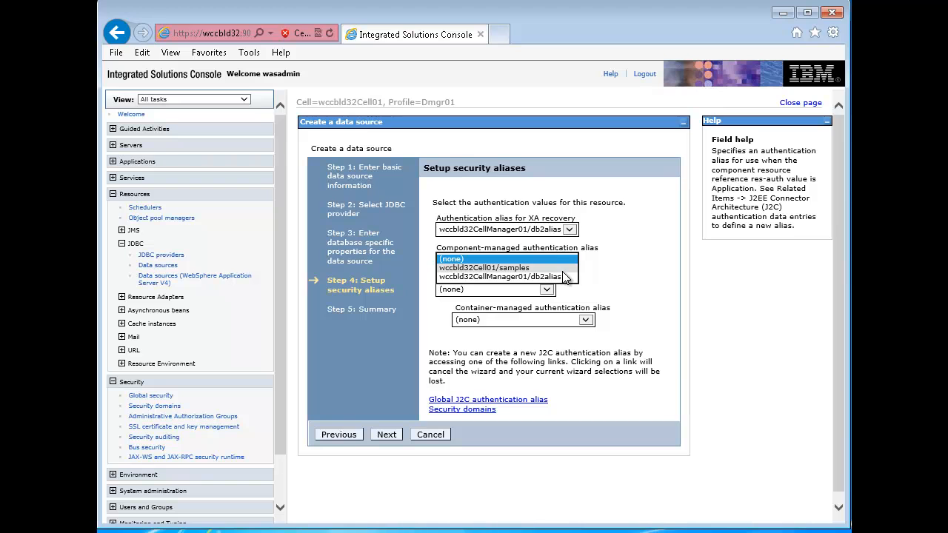
pyautogui.click(557, 276)
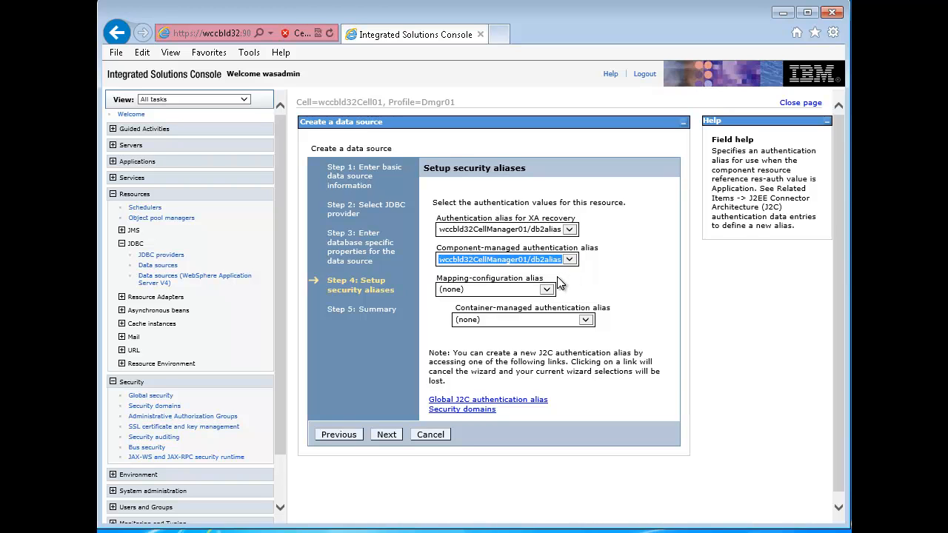
pyautogui.click(589, 319)
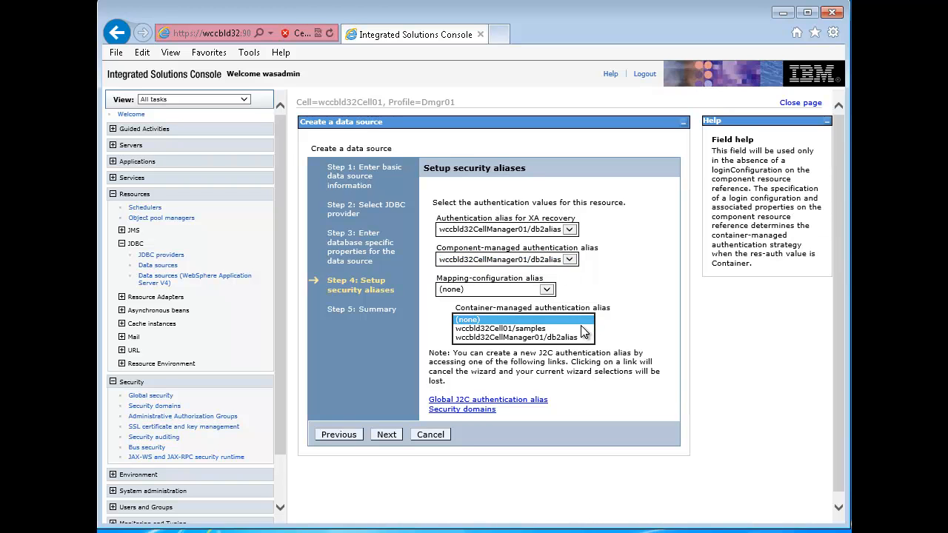
pyautogui.click(571, 337)
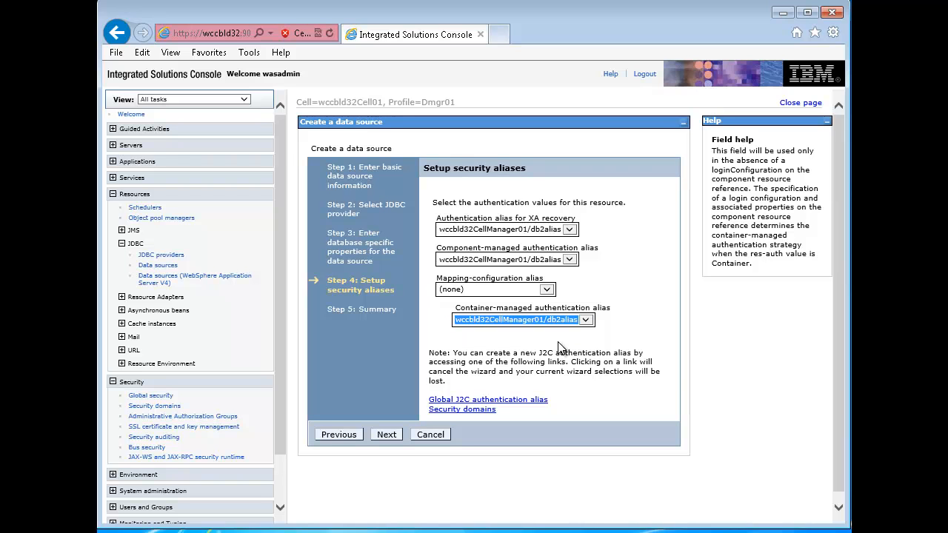
pyautogui.click(384, 435)
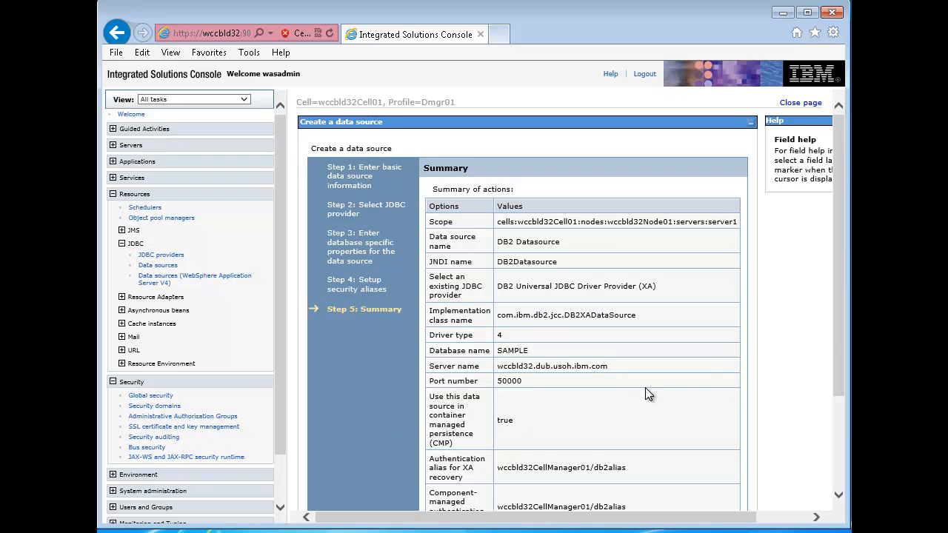
# - Finish creating the data source and save the changes to the master configuration
pyautogui.moveTo(841, 329); pyautogui.dragTo(845, 446)
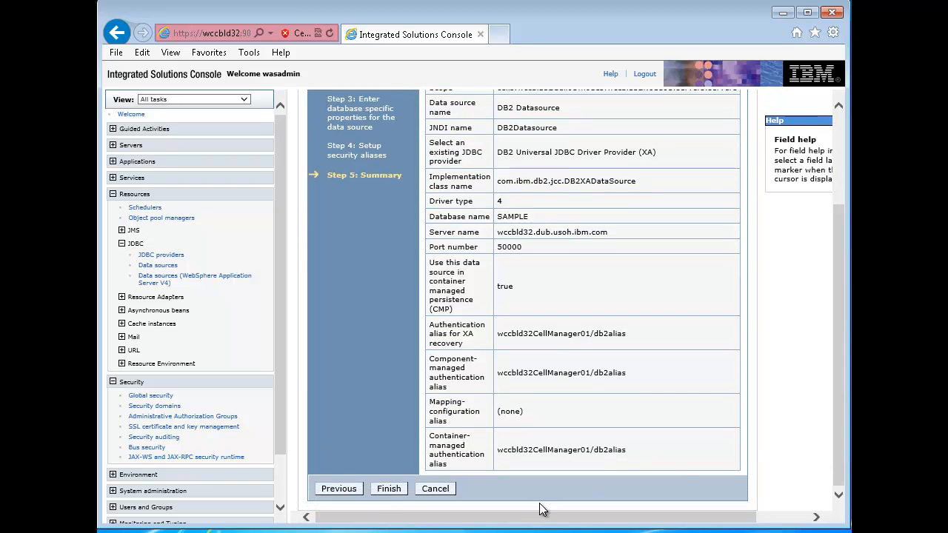
pyautogui.click(389, 489)
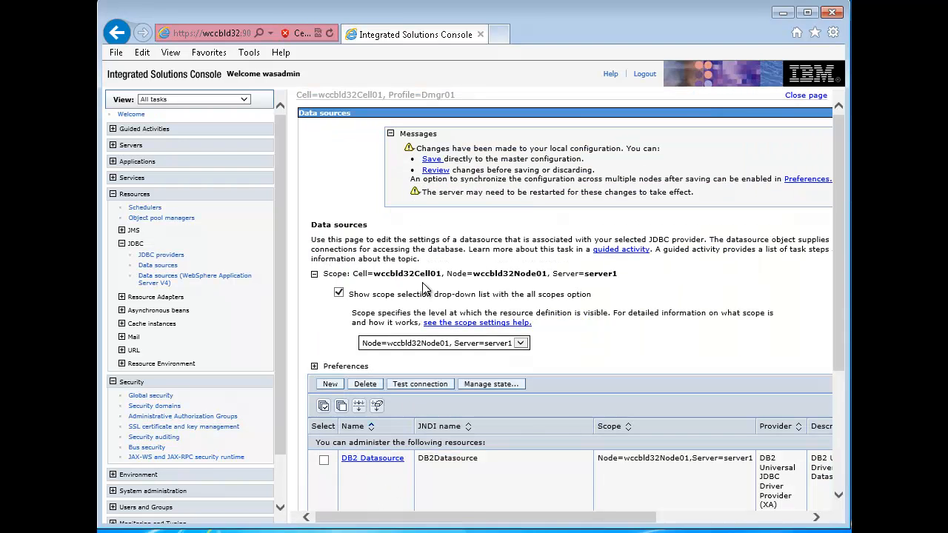
pyautogui.click(432, 160)
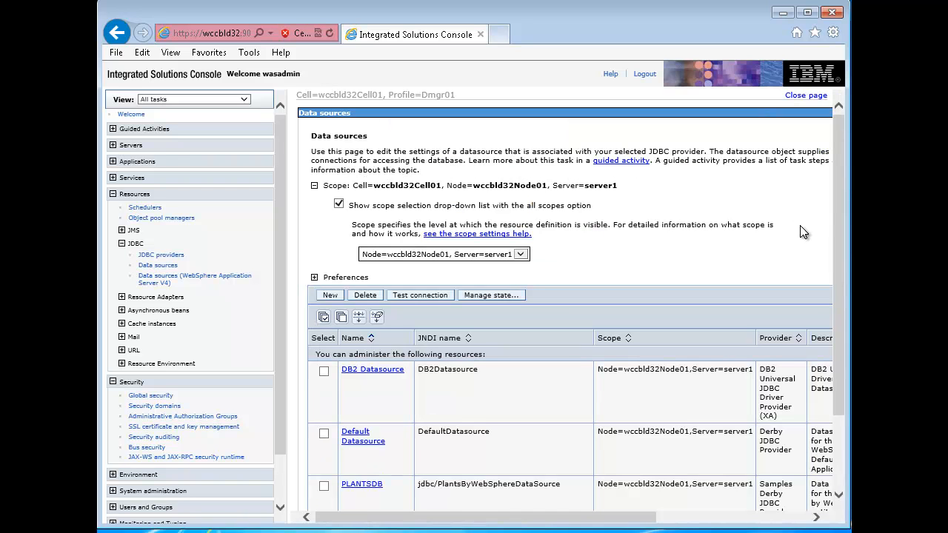
# - Test the connection of the DB2 Datasource
pyautogui.moveTo(842, 262); pyautogui.dragTo(848, 346)
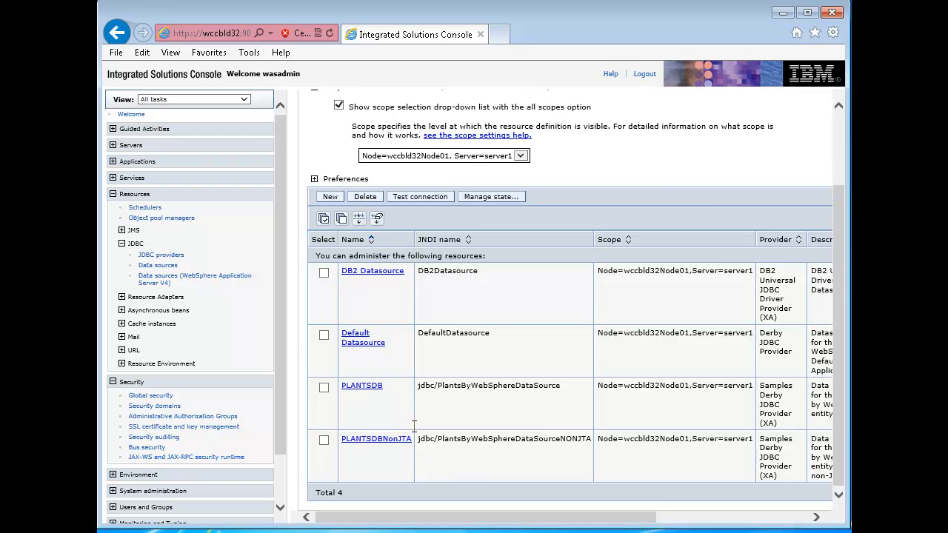
pyautogui.click(325, 273)
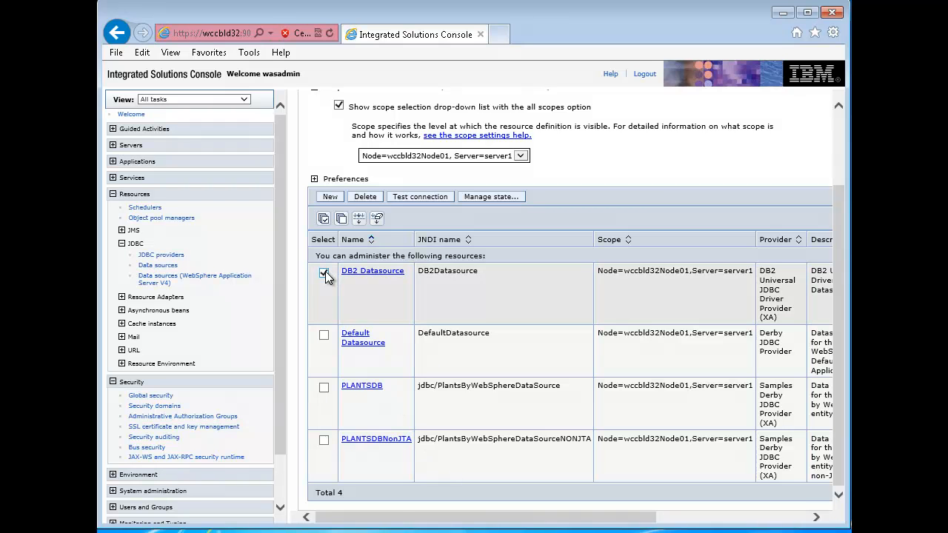
pyautogui.click(418, 200)
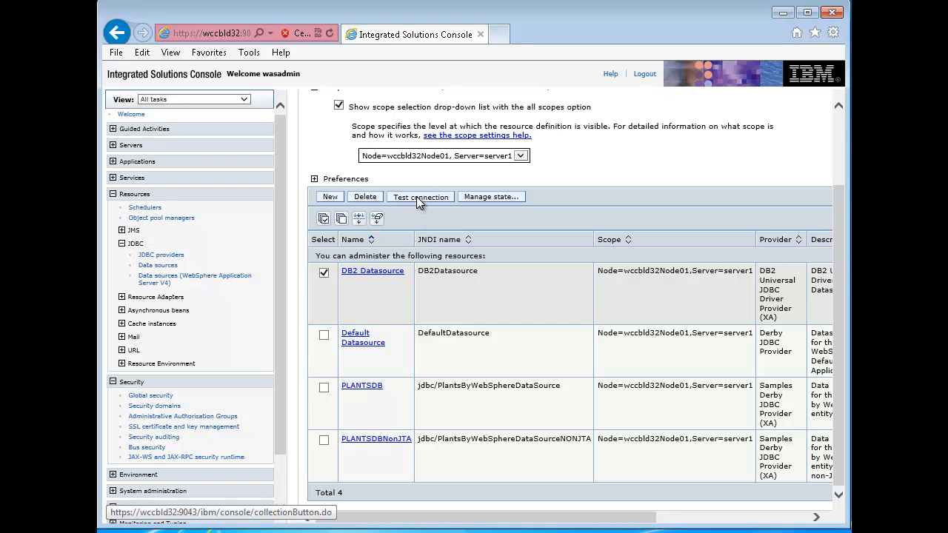